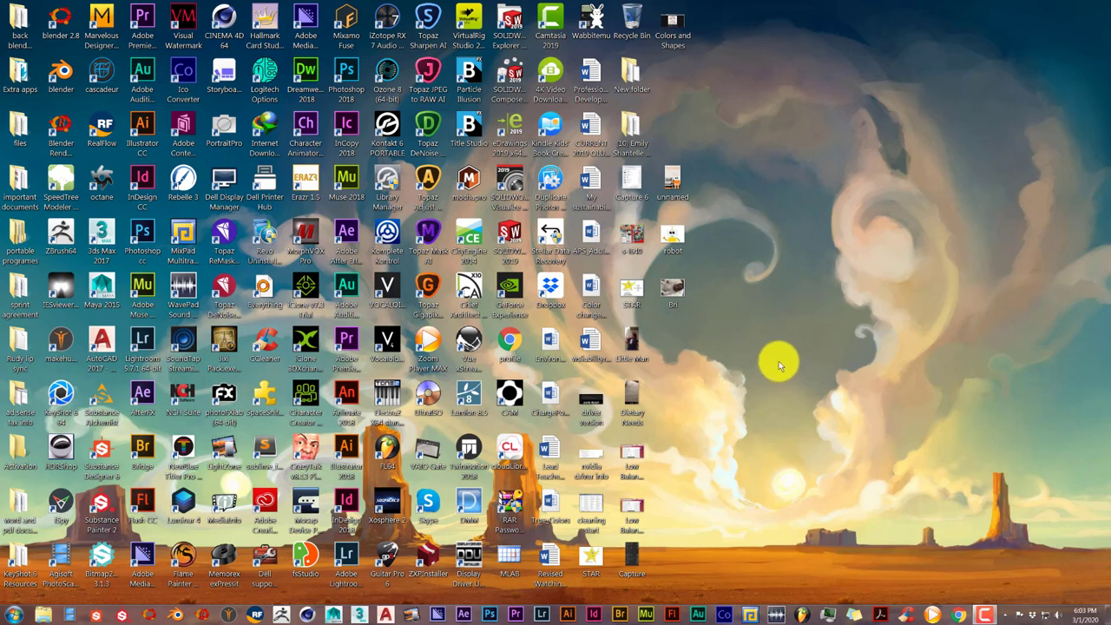
Launch Blender 2.79 from the taskbar icon
{"action": "left_click", "coordinate": [179, 615]}
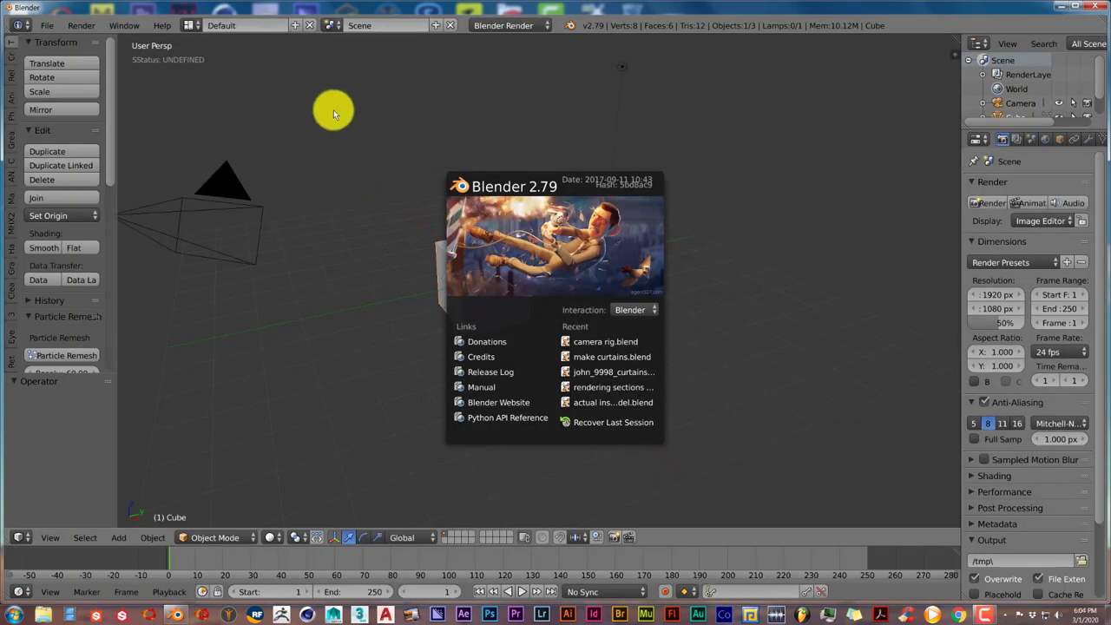
Dismiss the splash, set the render engine to Cycles Render, and delete the default cube
{"action": "left_click", "coordinate": [333, 109]}
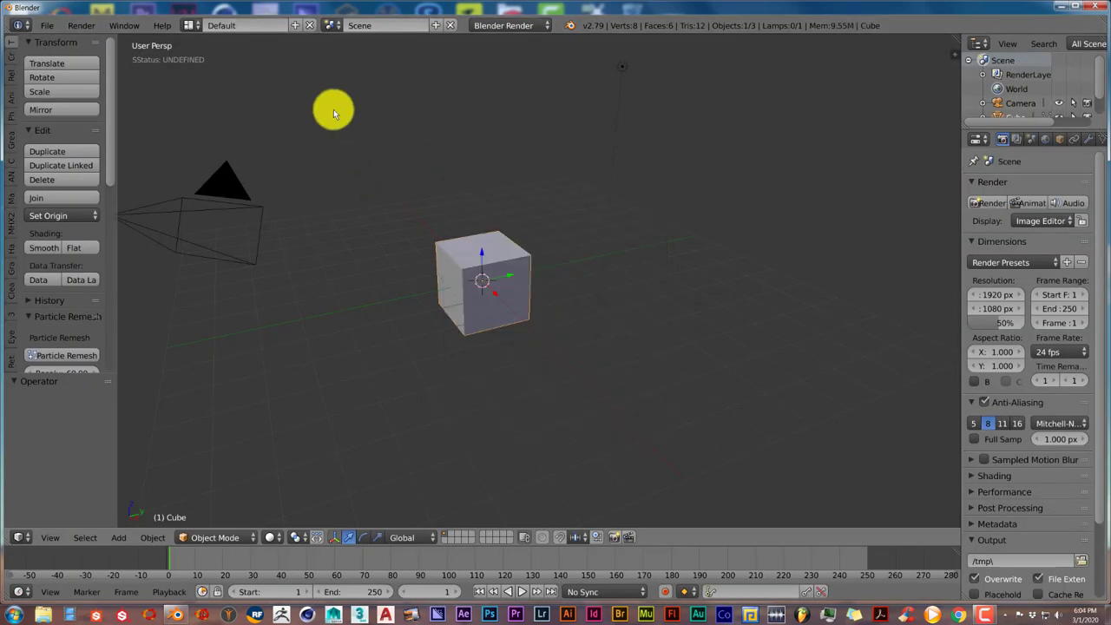
{"action": "left_click", "coordinate": [497, 25]}
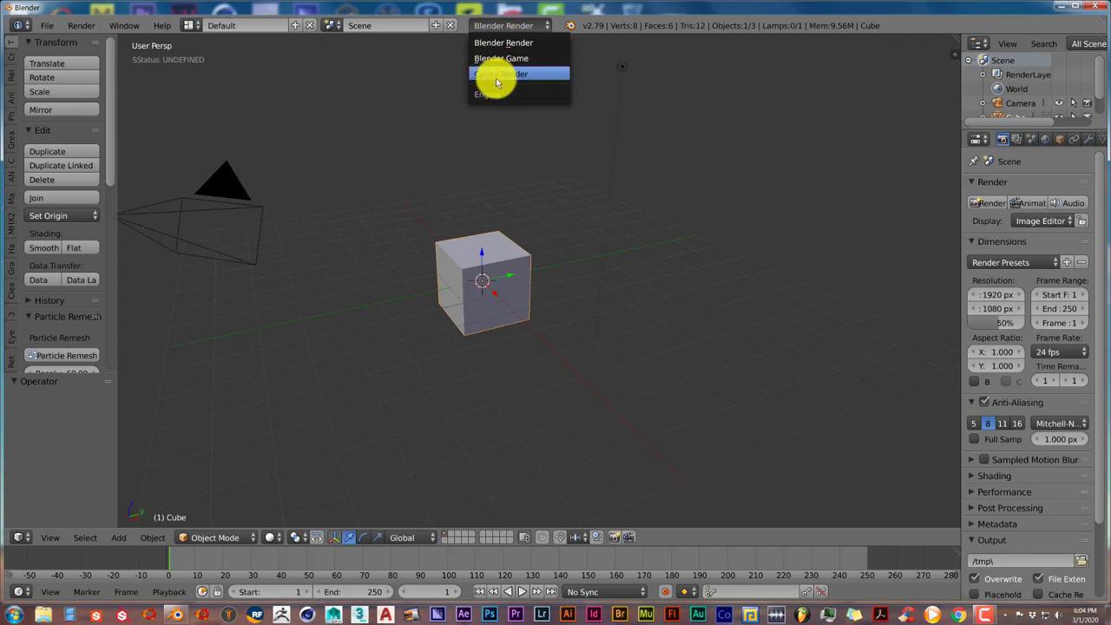
{"action": "left_click", "coordinate": [496, 76]}
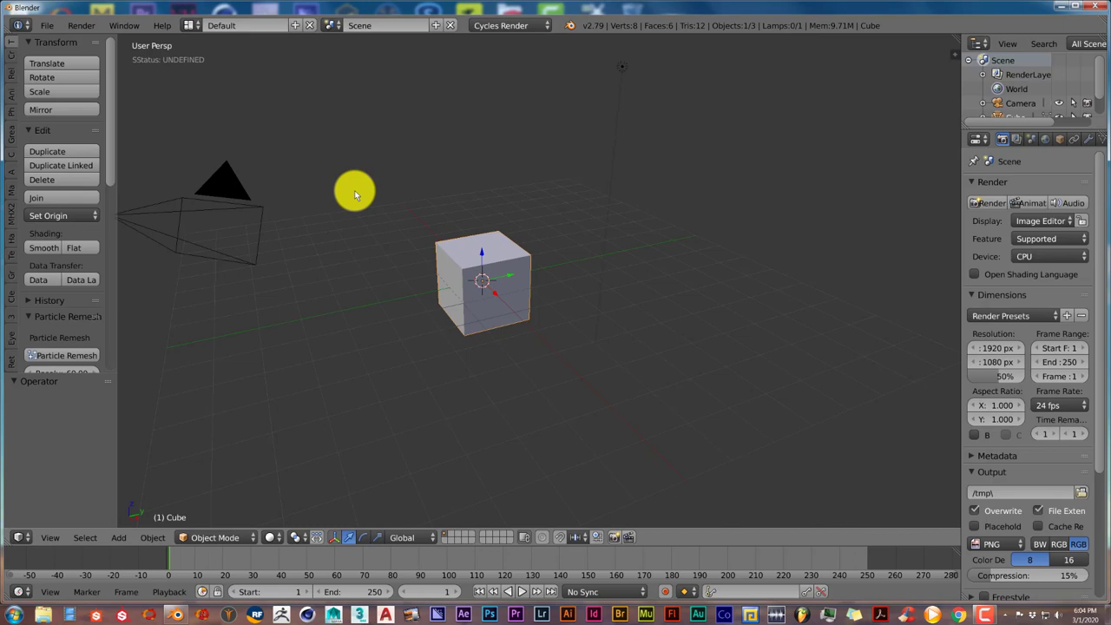
{"action": "key", "text": "x"}
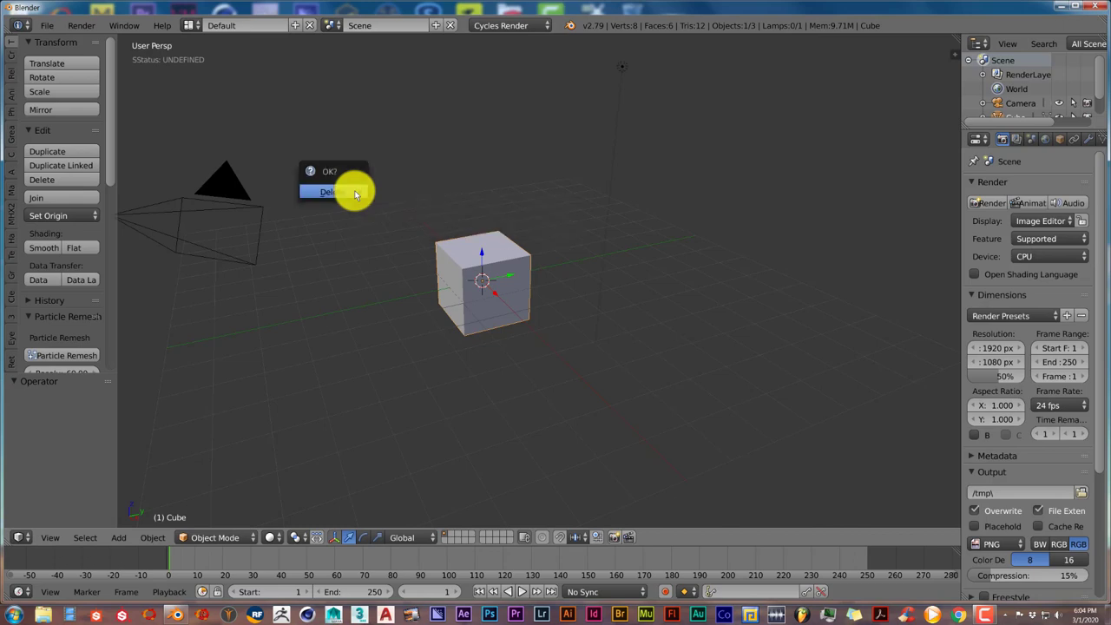
{"action": "left_click", "coordinate": [354, 191]}
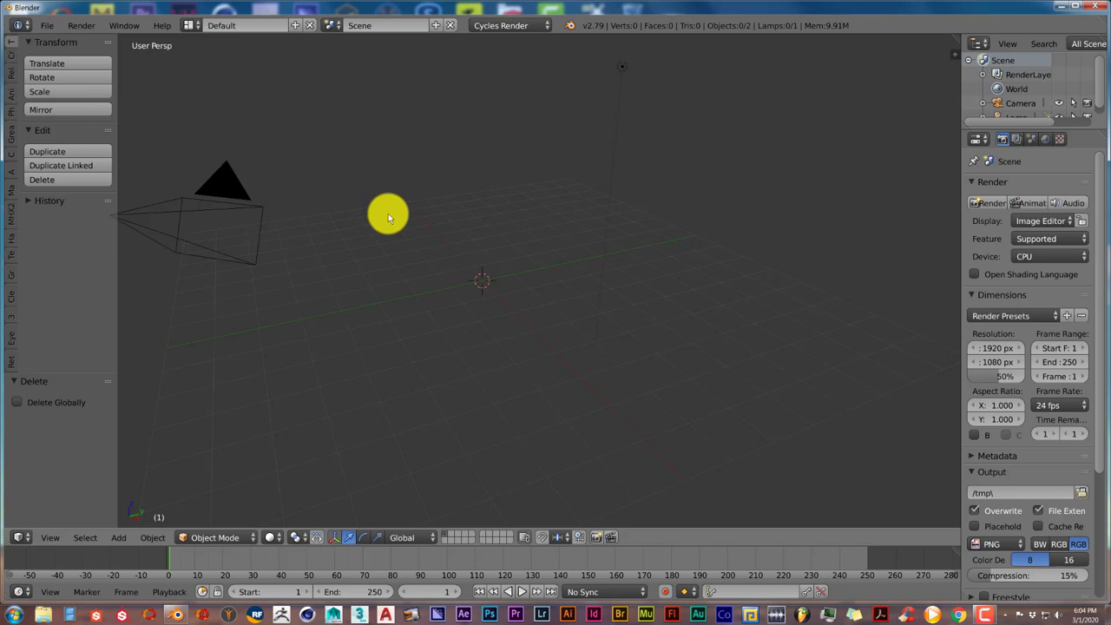
Add a low-poly rock object and raise its rock count to four
{"action": "key", "text": "shift+a"}
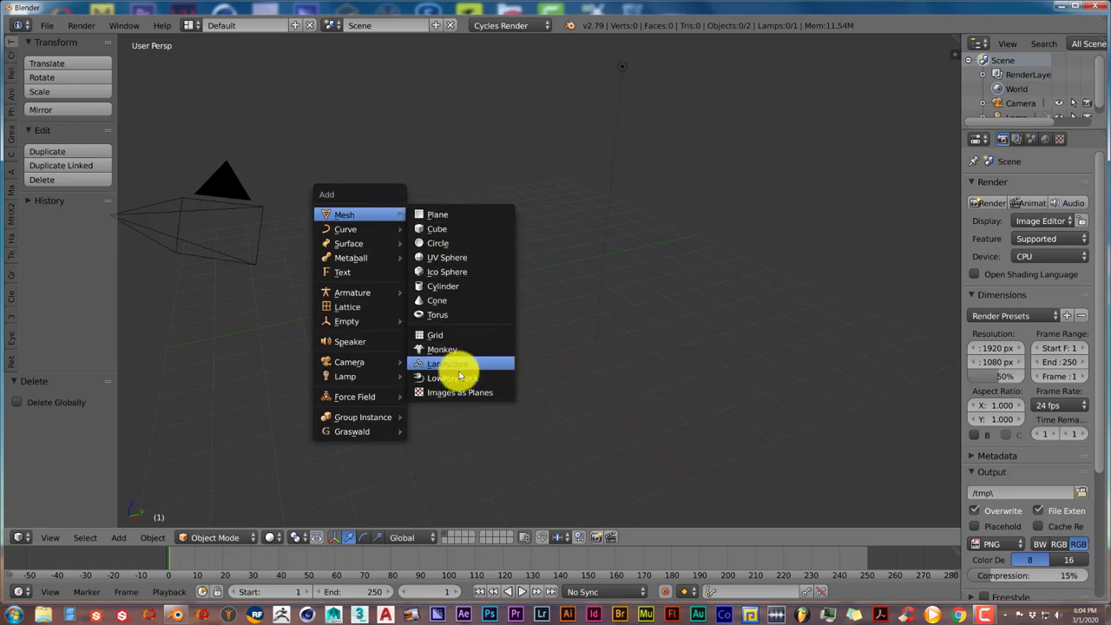
{"action": "left_click", "coordinate": [456, 378]}
{"action": "scroll", "coordinate": [455, 376], "scroll_direction": "up", "scroll_amount": 3}
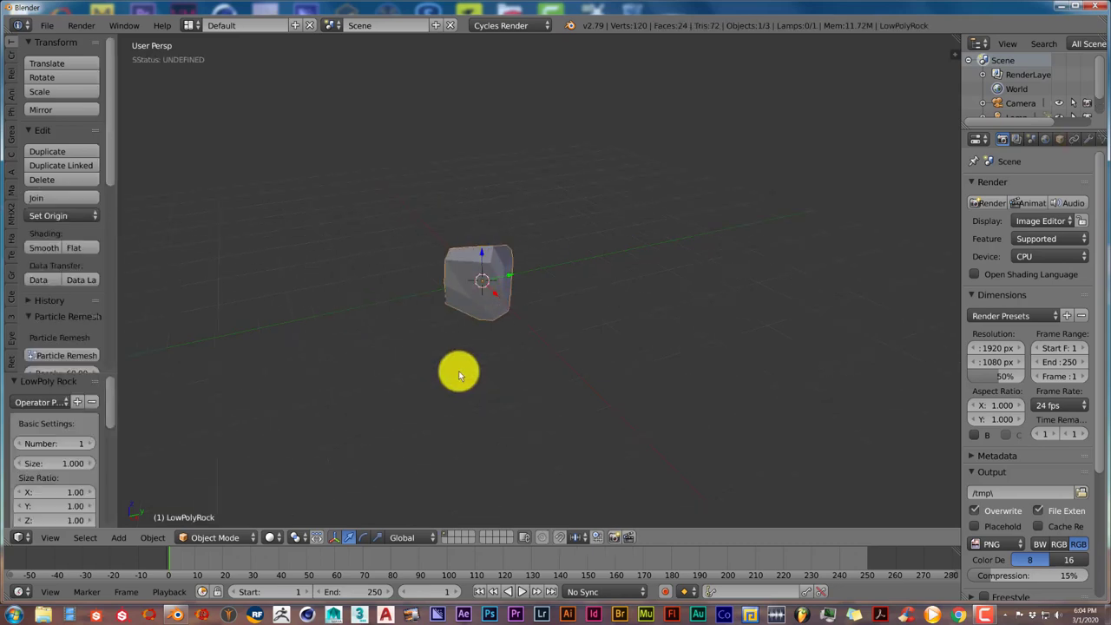
{"action": "left_click_drag", "start_coordinate": [119, 408], "coordinate": [149, 416]}
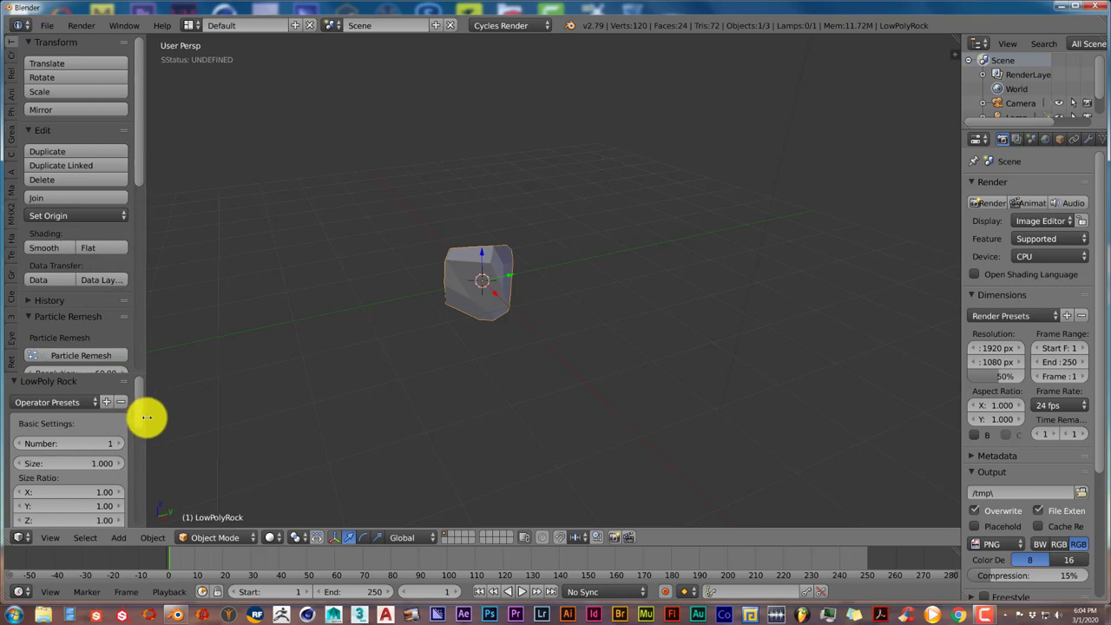
{"action": "left_click", "coordinate": [115, 442]}
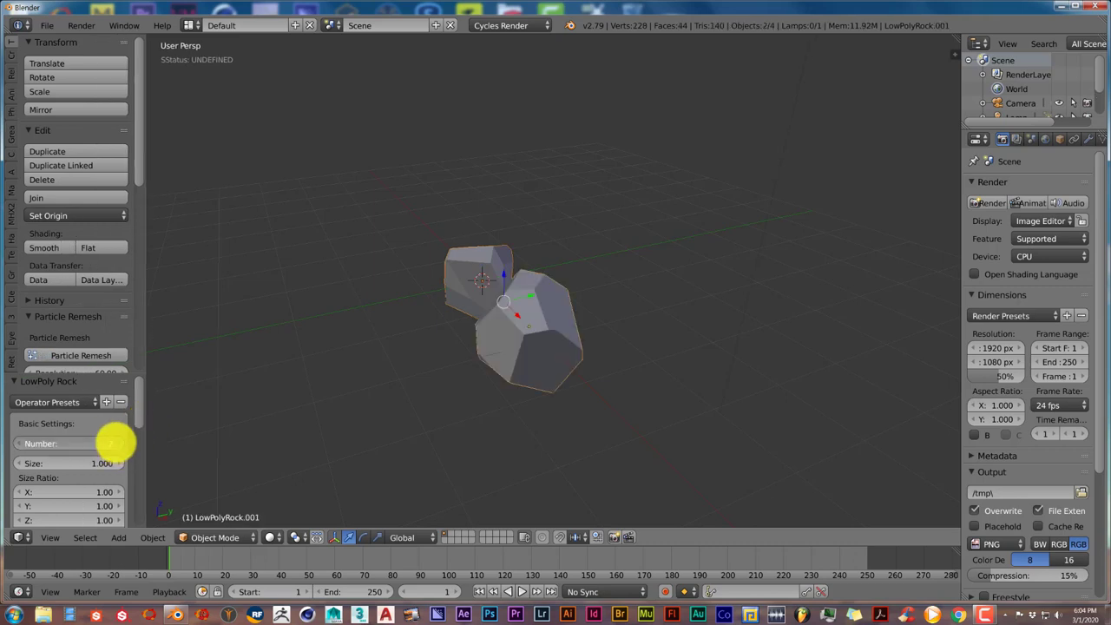
{"action": "left_click", "coordinate": [116, 443]}
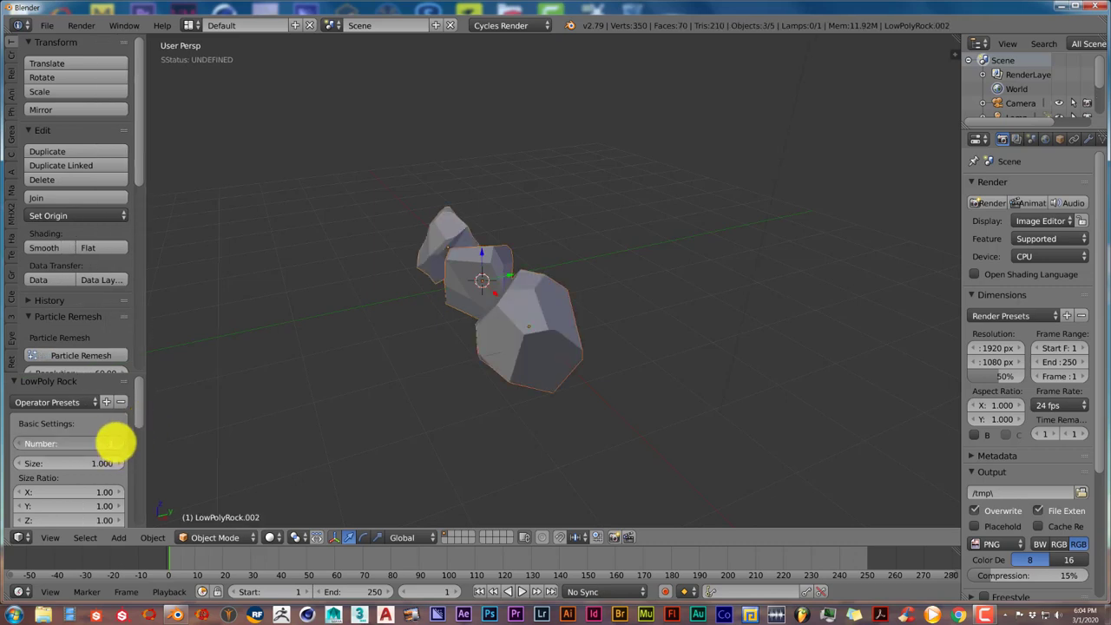
{"action": "left_click", "coordinate": [115, 442]}
Change the rock random seed to generate new rock shapes
{"action": "middle_click_drag", "start_coordinate": [346, 457], "coordinate": [401, 439]}
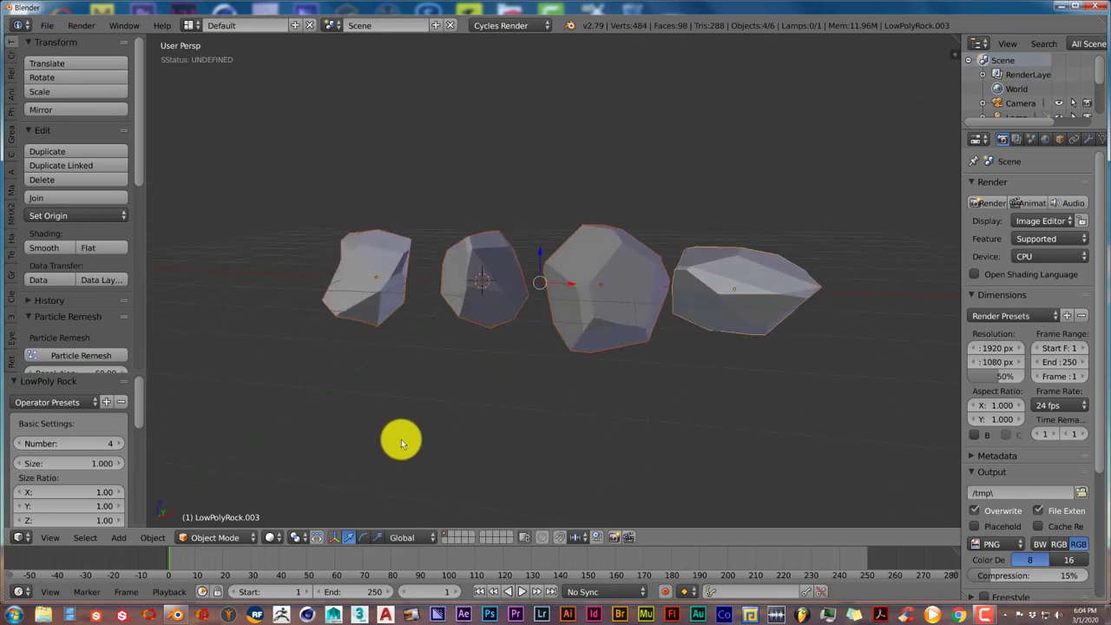
{"action": "scroll", "coordinate": [130, 430], "scroll_direction": "down", "scroll_amount": 2}
{"action": "scroll", "coordinate": [120, 466], "scroll_direction": "down", "scroll_amount": 2}
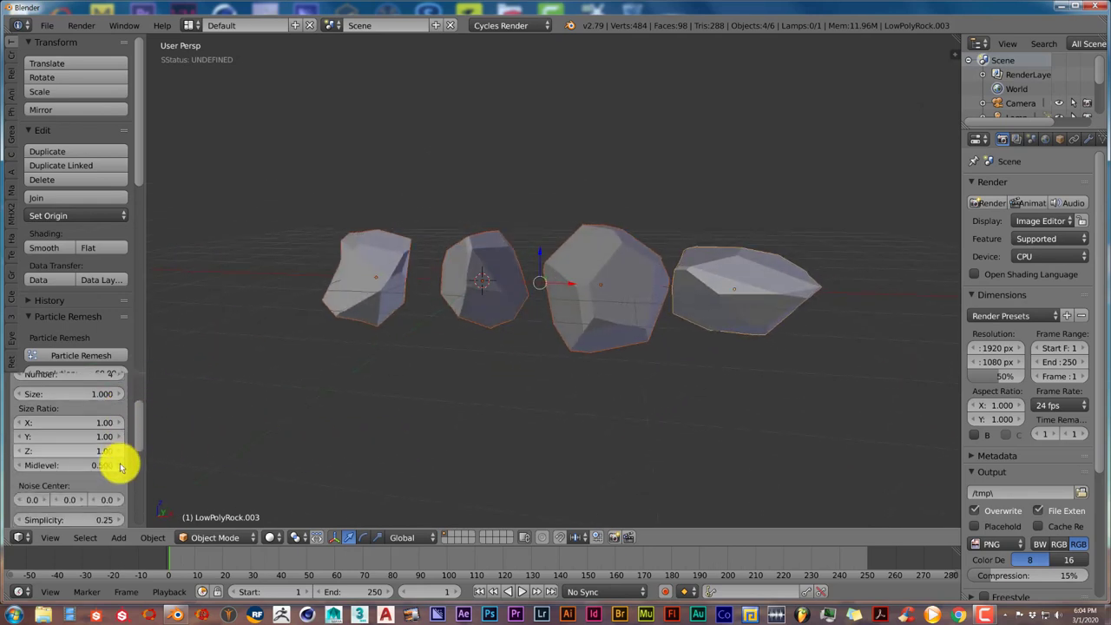
{"action": "scroll", "coordinate": [120, 466], "scroll_direction": "down", "scroll_amount": 1}
{"action": "scroll", "coordinate": [118, 465], "scroll_direction": "down", "scroll_amount": 1}
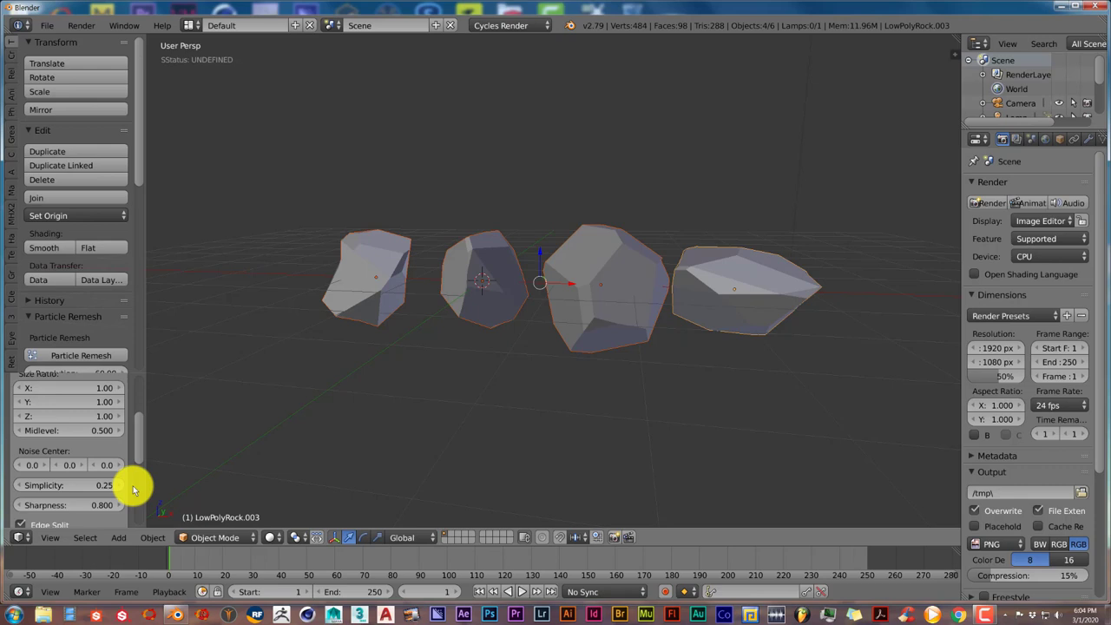
{"action": "scroll", "coordinate": [131, 485], "scroll_direction": "down", "scroll_amount": 1}
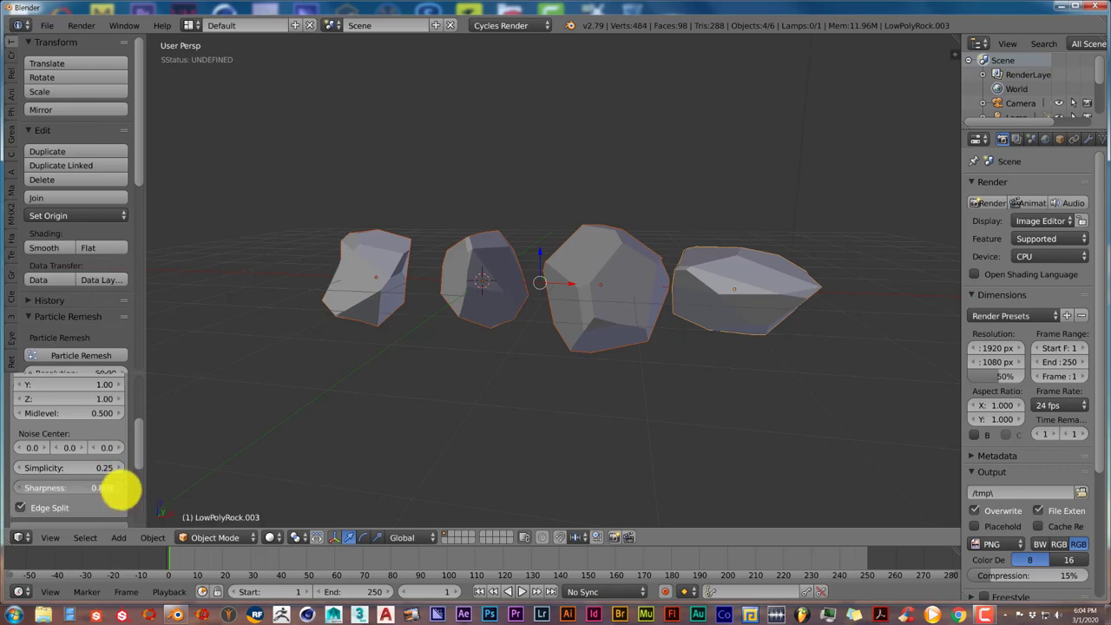
{"action": "left_click_drag", "start_coordinate": [119, 487], "coordinate": [122, 486]}
{"action": "scroll", "coordinate": [129, 489], "scroll_direction": "down", "scroll_amount": 3}
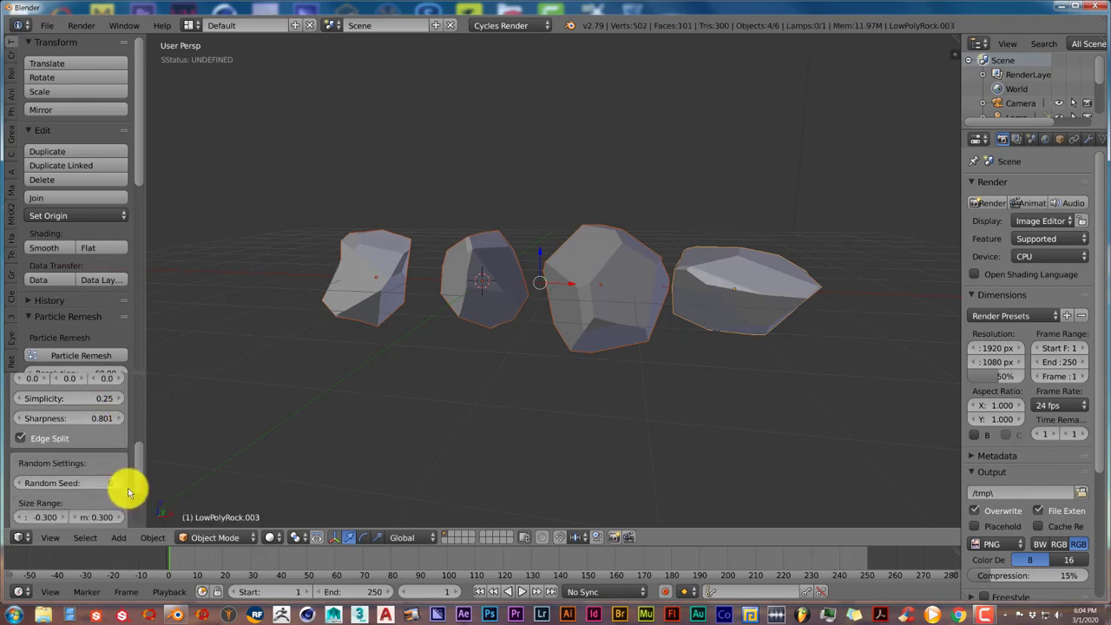
{"action": "scroll", "coordinate": [129, 490], "scroll_direction": "down", "scroll_amount": 2}
{"action": "left_click", "coordinate": [114, 465]}
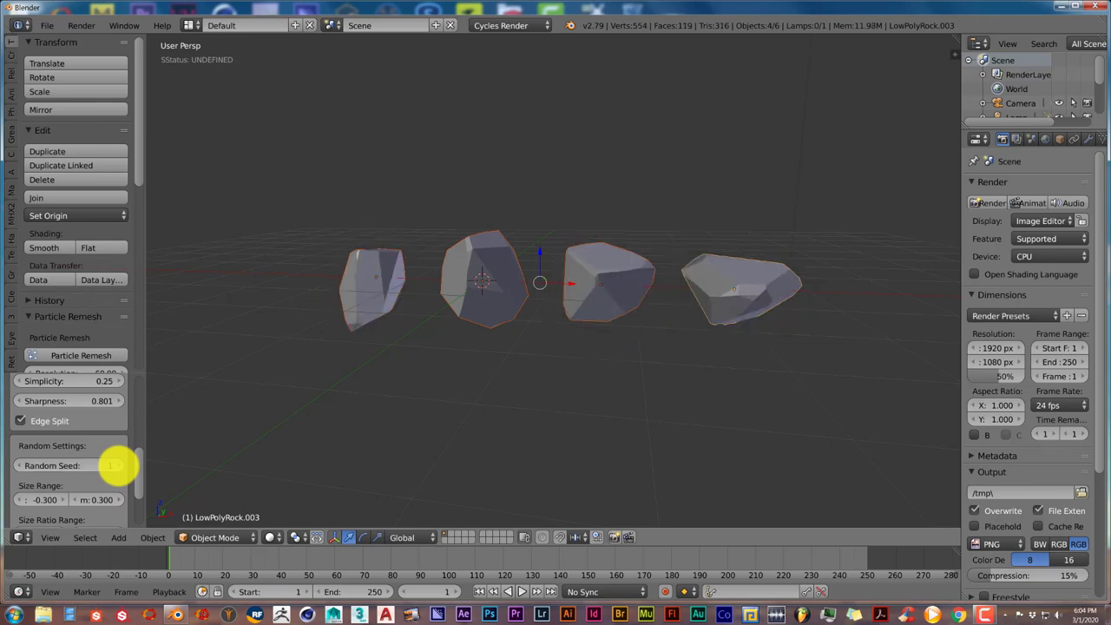
Nudge the rock Strength value slightly to tweak the four rock shapes
{"action": "scroll", "coordinate": [120, 467], "scroll_direction": "down", "scroll_amount": 1}
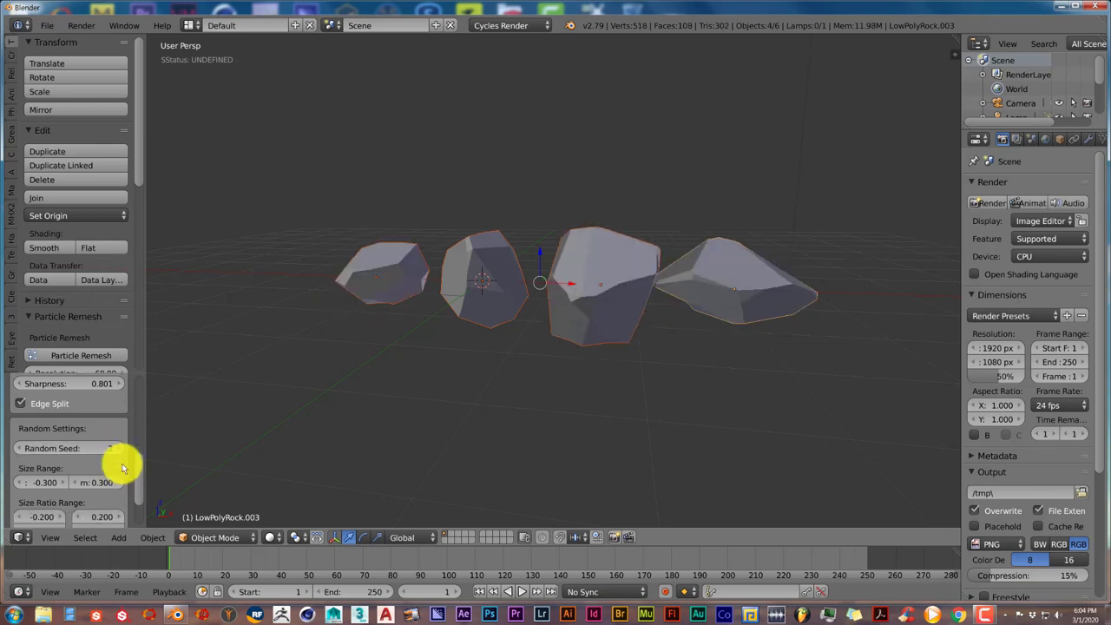
{"action": "scroll", "coordinate": [122, 469], "scroll_direction": "down", "scroll_amount": 2}
{"action": "scroll", "coordinate": [123, 469], "scroll_direction": "down", "scroll_amount": 1}
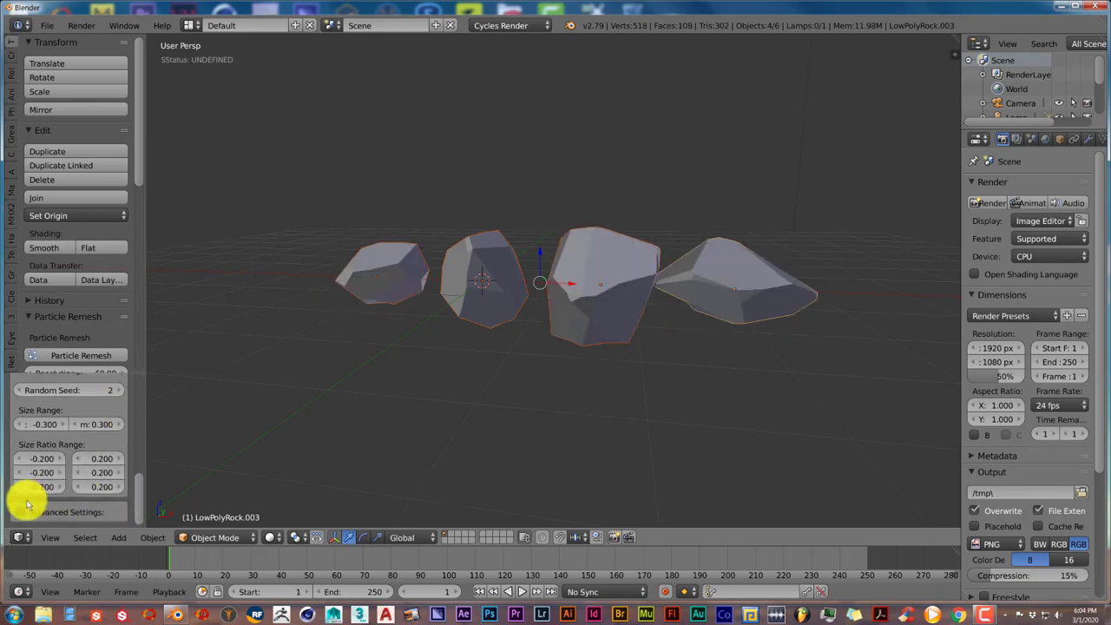
{"action": "scroll", "coordinate": [112, 472], "scroll_direction": "down", "scroll_amount": 4}
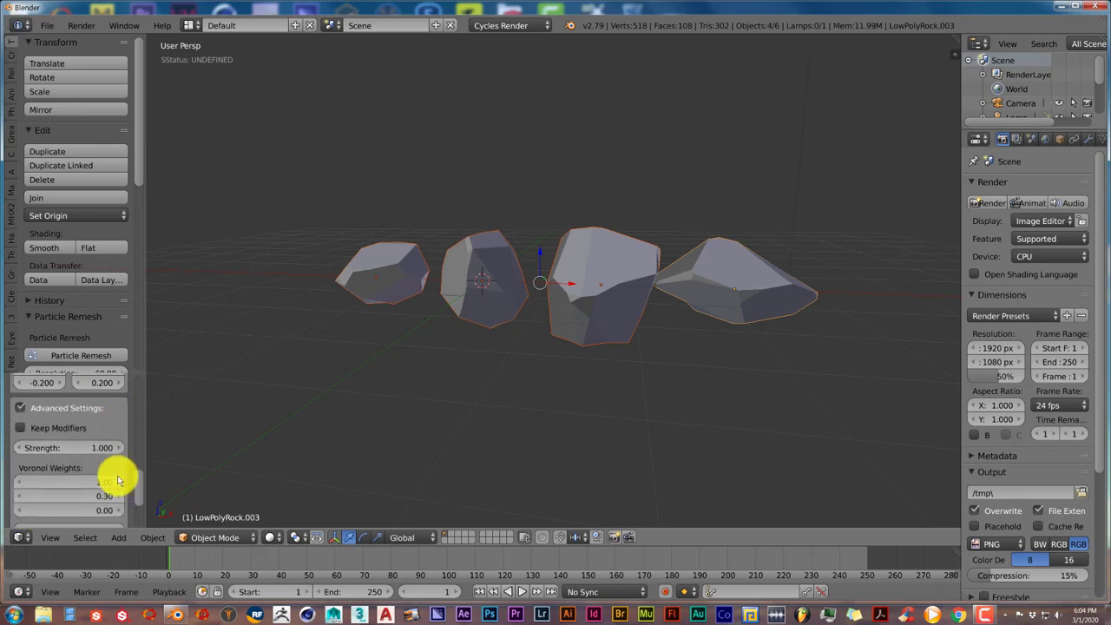
{"action": "scroll", "coordinate": [112, 473], "scroll_direction": "down", "scroll_amount": 1}
{"action": "scroll", "coordinate": [117, 434], "scroll_direction": "down", "scroll_amount": 1}
{"action": "left_click_drag", "start_coordinate": [115, 393], "coordinate": [118, 395]}
{"action": "scroll", "coordinate": [117, 412], "scroll_direction": "down", "scroll_amount": 2}
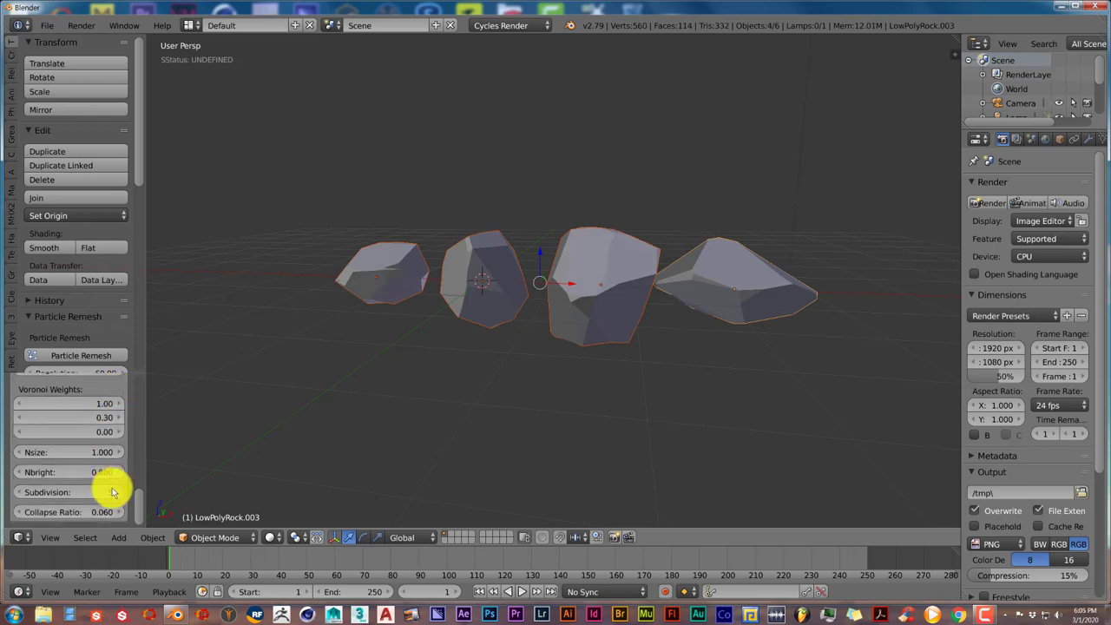
{"action": "middle_click_drag", "start_coordinate": [499, 419], "coordinate": [514, 426]}
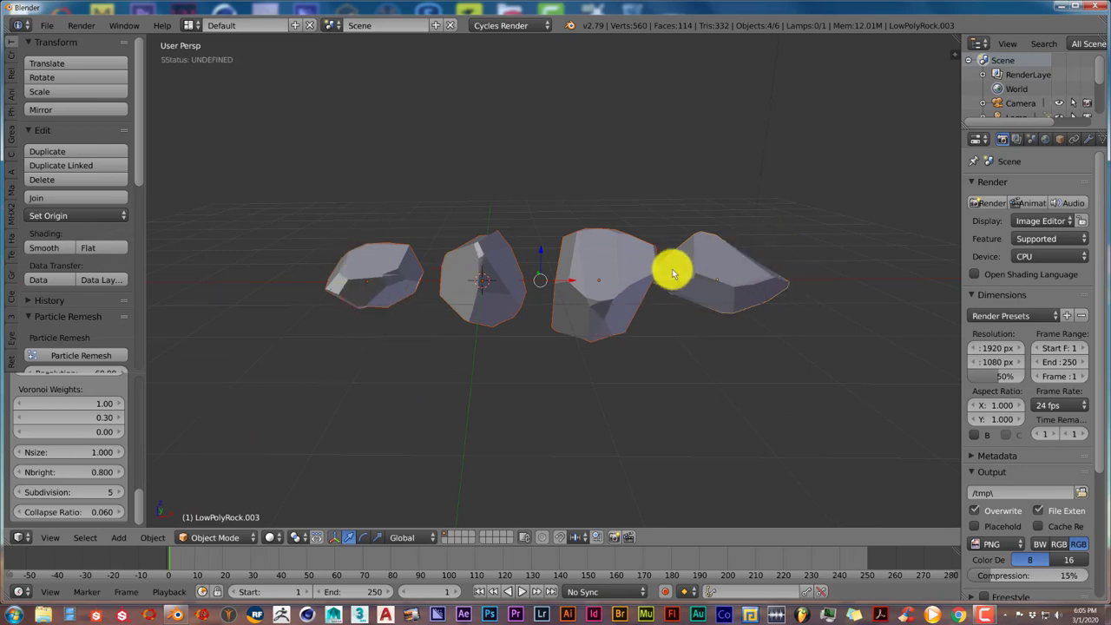
Export the selected rocks as Wavefront OBJ 'rock.obj' to the Desktop with Selection Only
{"action": "left_click", "coordinate": [52, 26]}
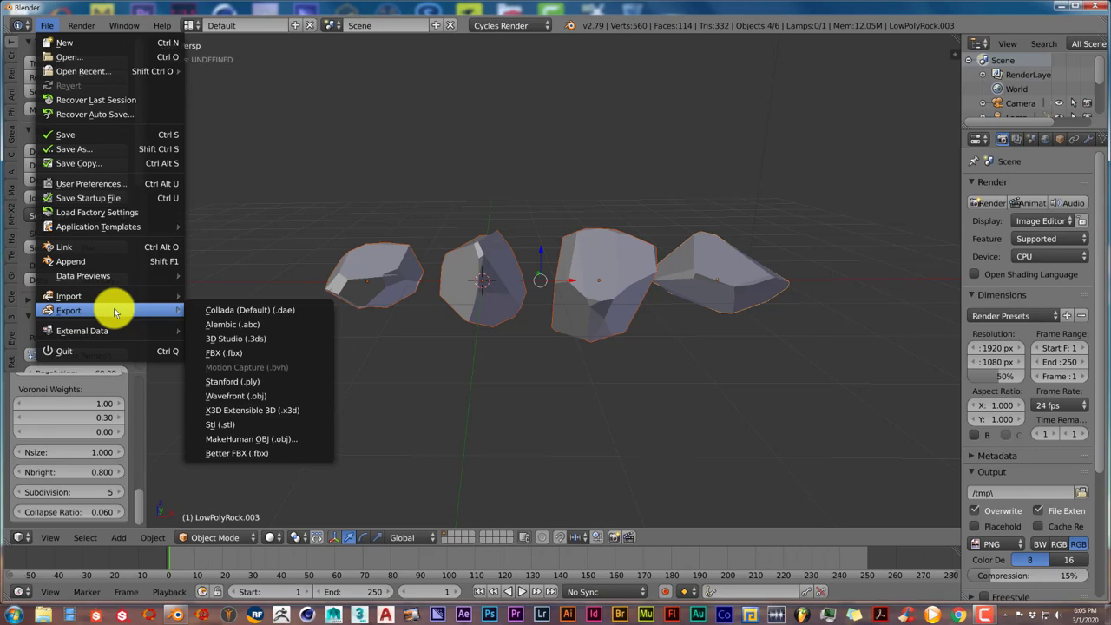
{"action": "mouse_move", "coordinate": [69, 310]}
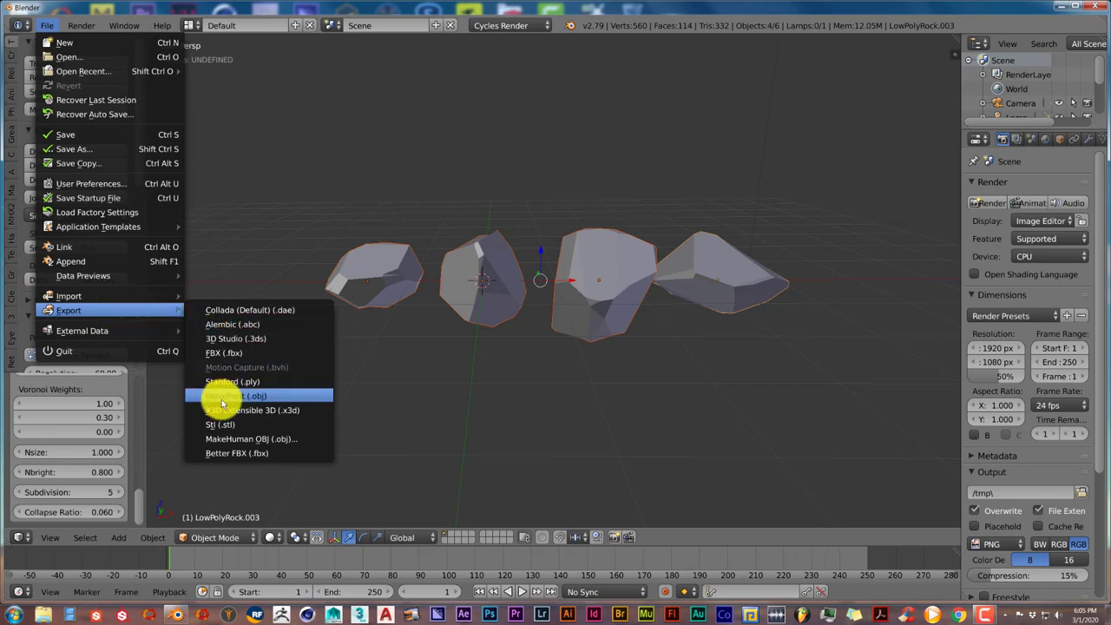
{"action": "left_click", "coordinate": [222, 397]}
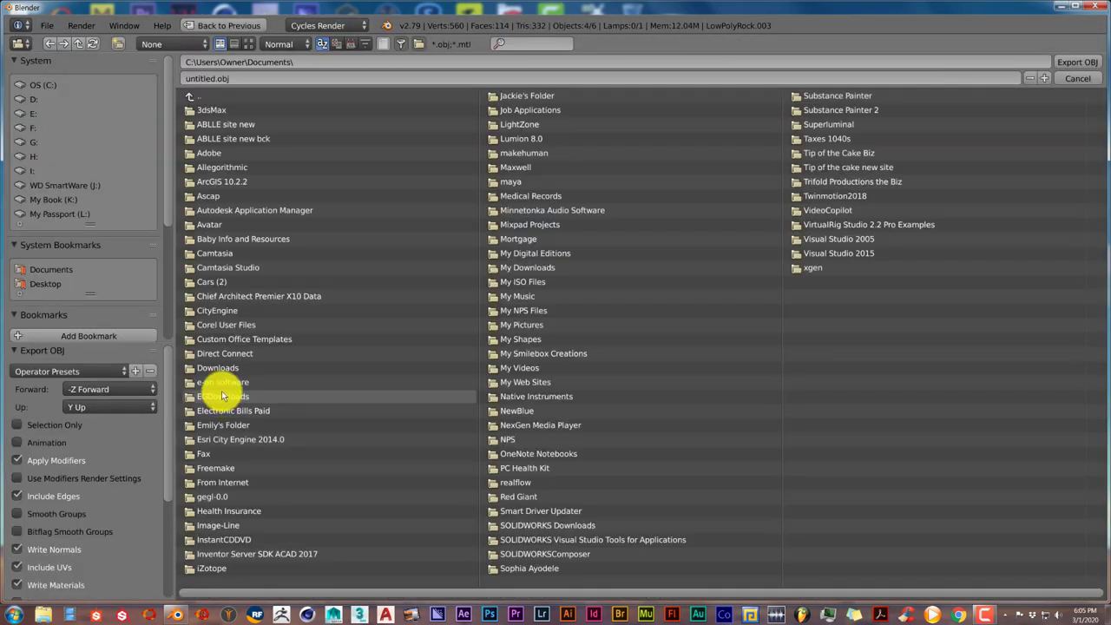
{"action": "left_click", "coordinate": [19, 425]}
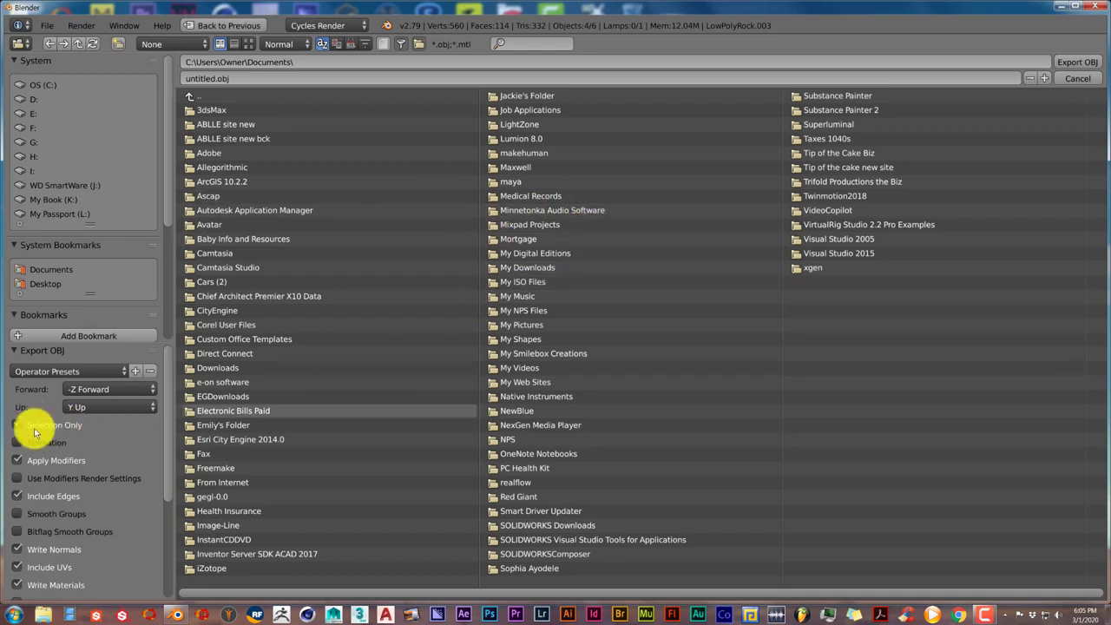
{"action": "left_click", "coordinate": [37, 430]}
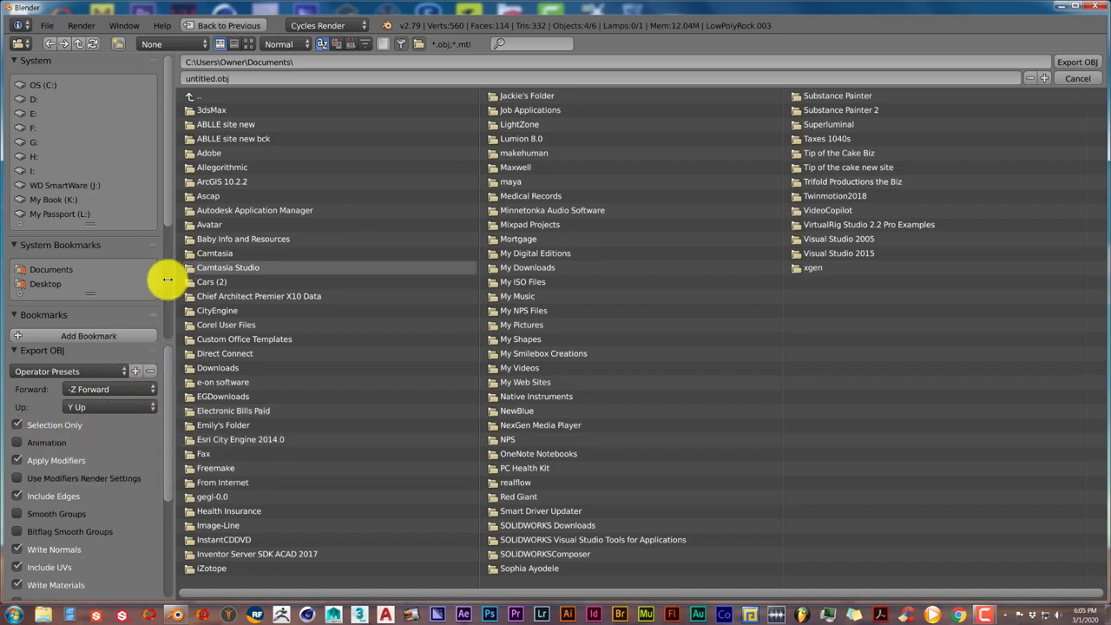
{"action": "left_click", "coordinate": [34, 282]}
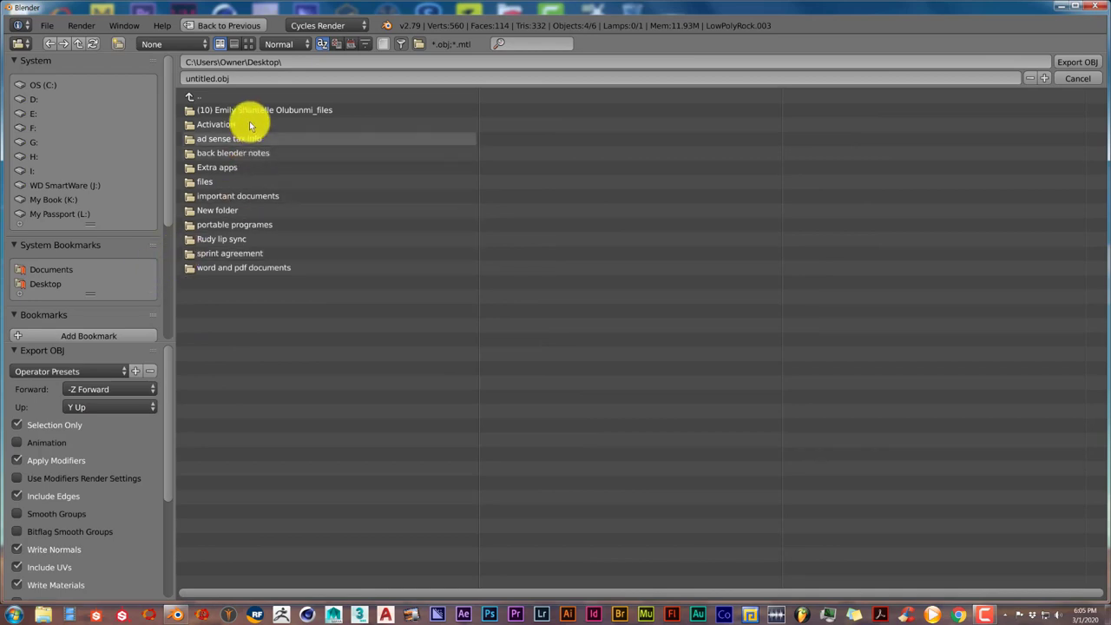
{"action": "left_click", "coordinate": [238, 78]}
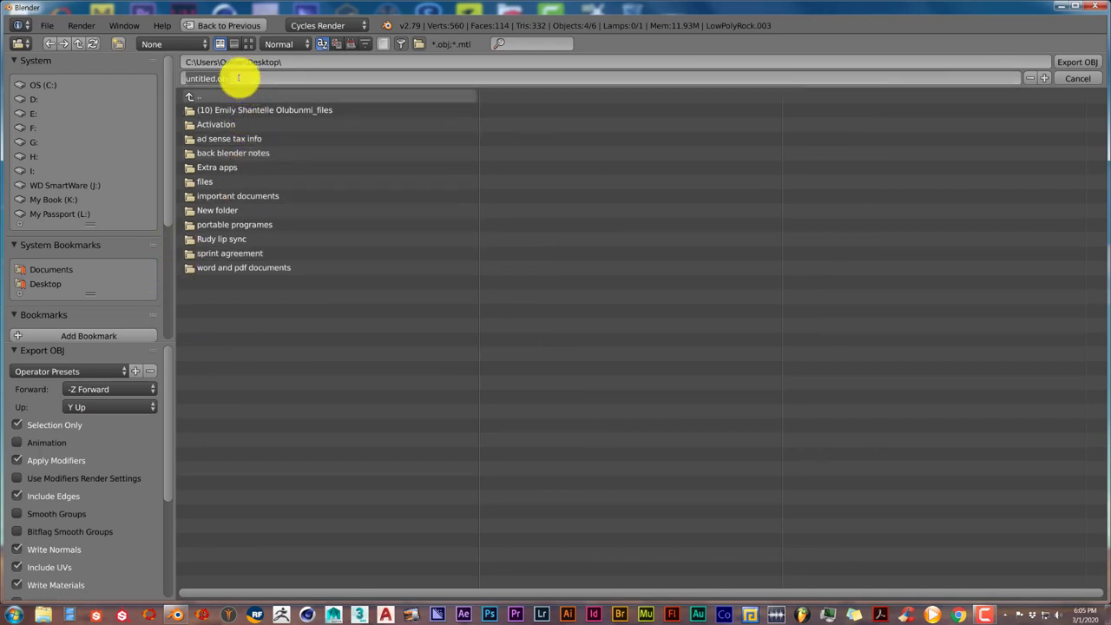
{"action": "type", "text": "rock"}
{"action": "key", "text": "Return"}
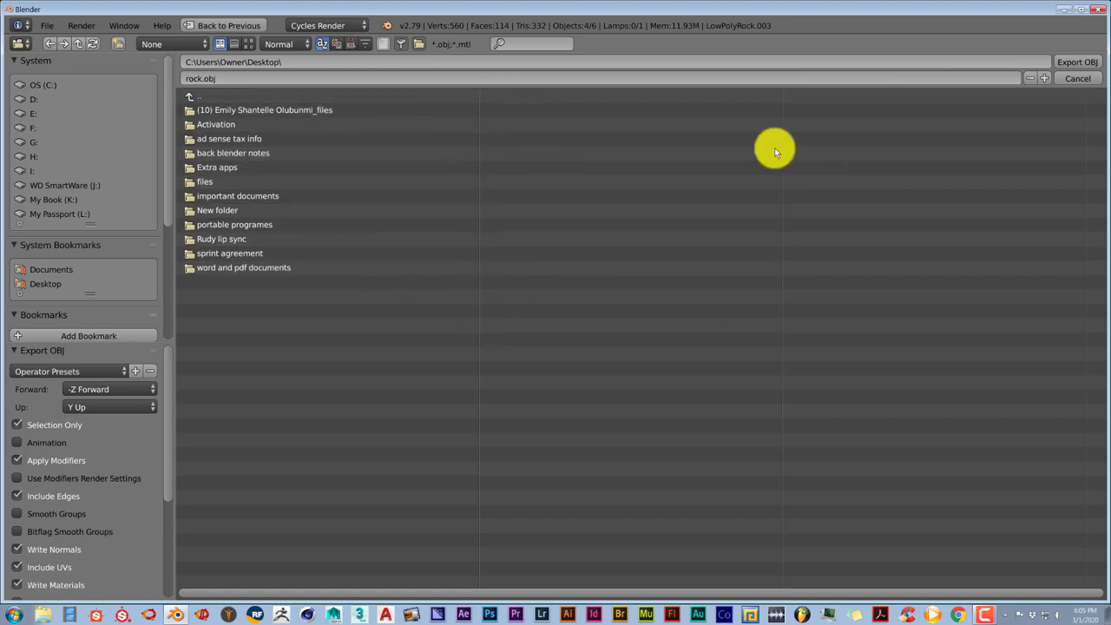
{"action": "left_click", "coordinate": [1084, 63]}
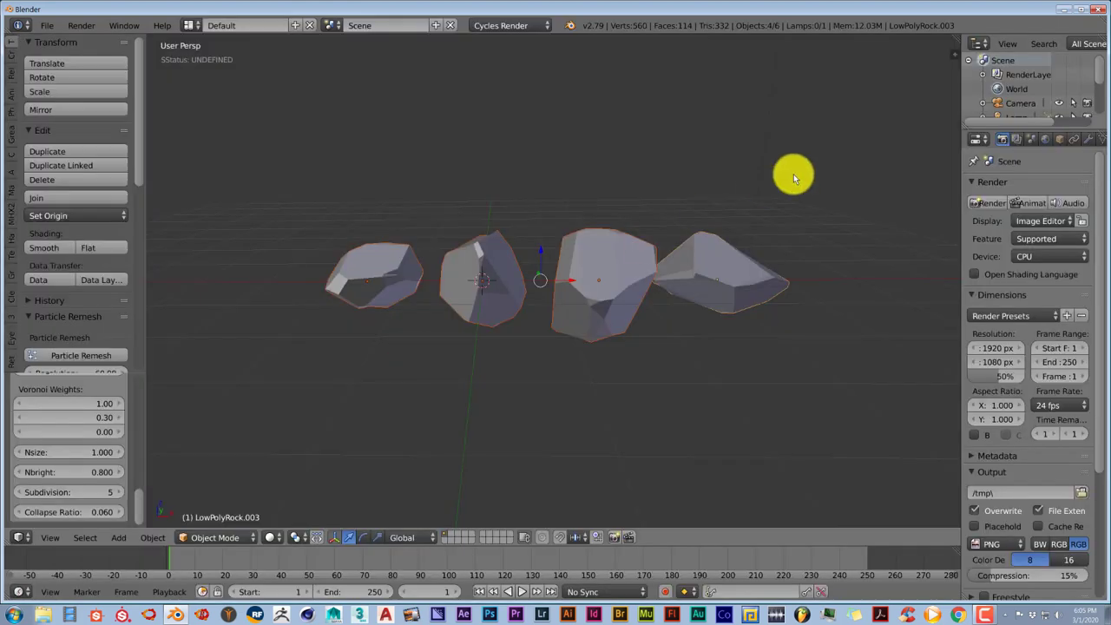
Close Blender 2.79 and confirm quitting without saving changes
{"action": "left_click", "coordinate": [1098, 9]}
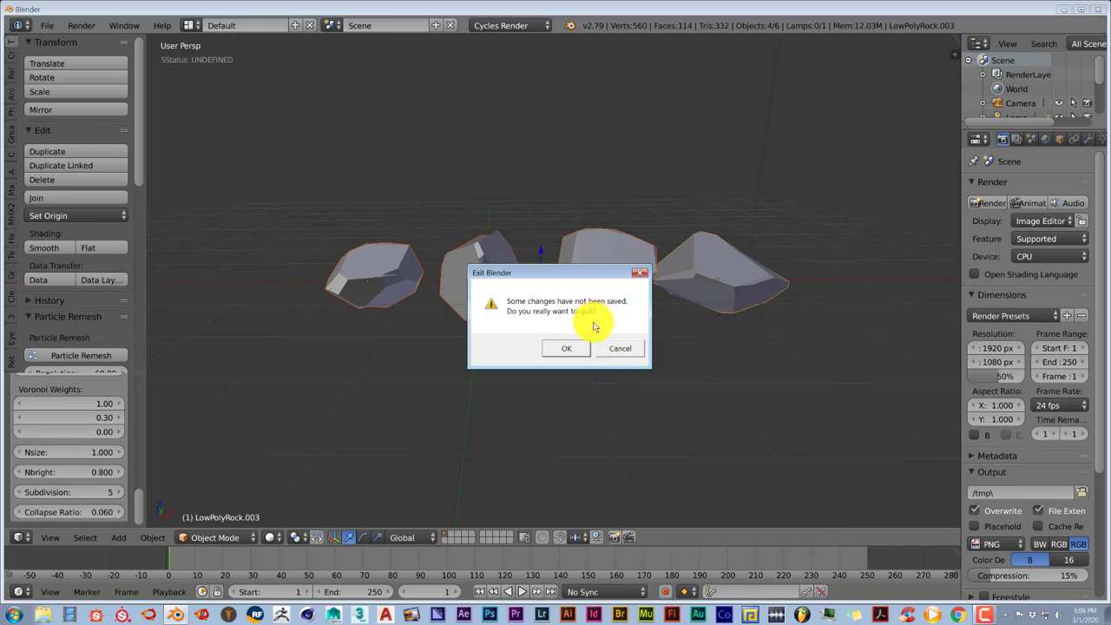
{"action": "left_click", "coordinate": [583, 348]}
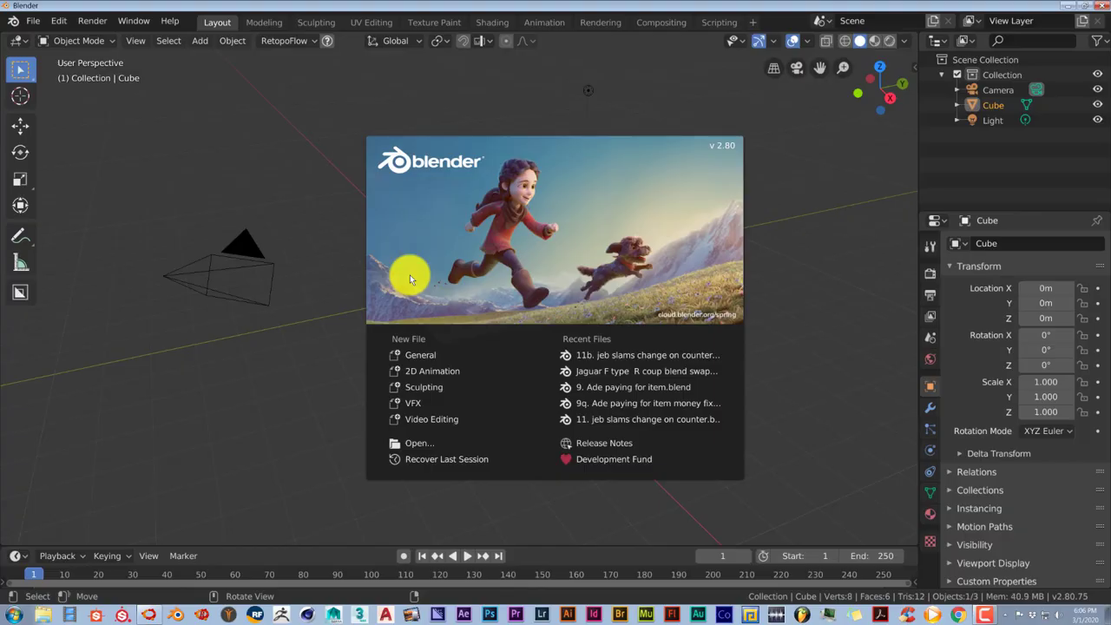
Dismiss the 2.80 welcome screen, delete the default cube, and import rock.obj from the Desktop
{"action": "left_click", "coordinate": [113, 115]}
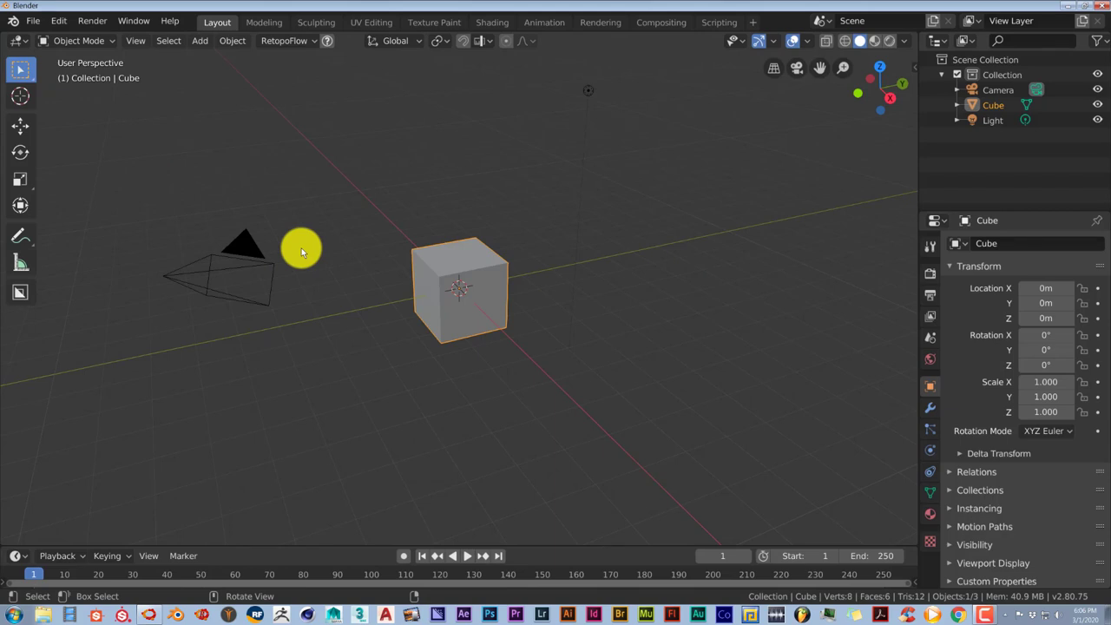
{"action": "key", "text": "Delete"}
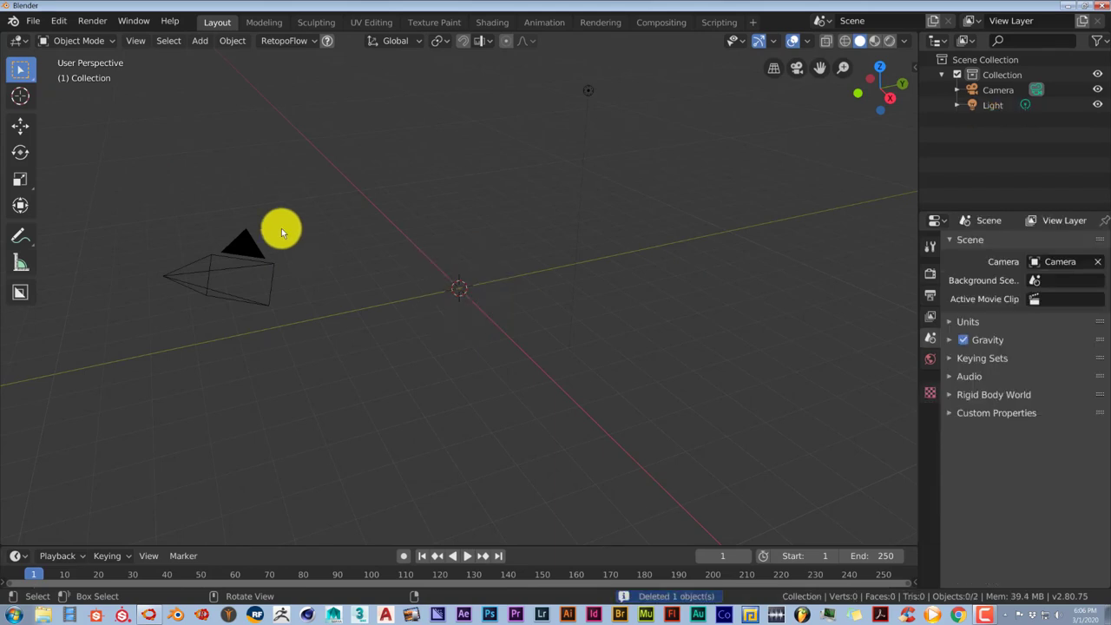
{"action": "left_click", "coordinate": [35, 19]}
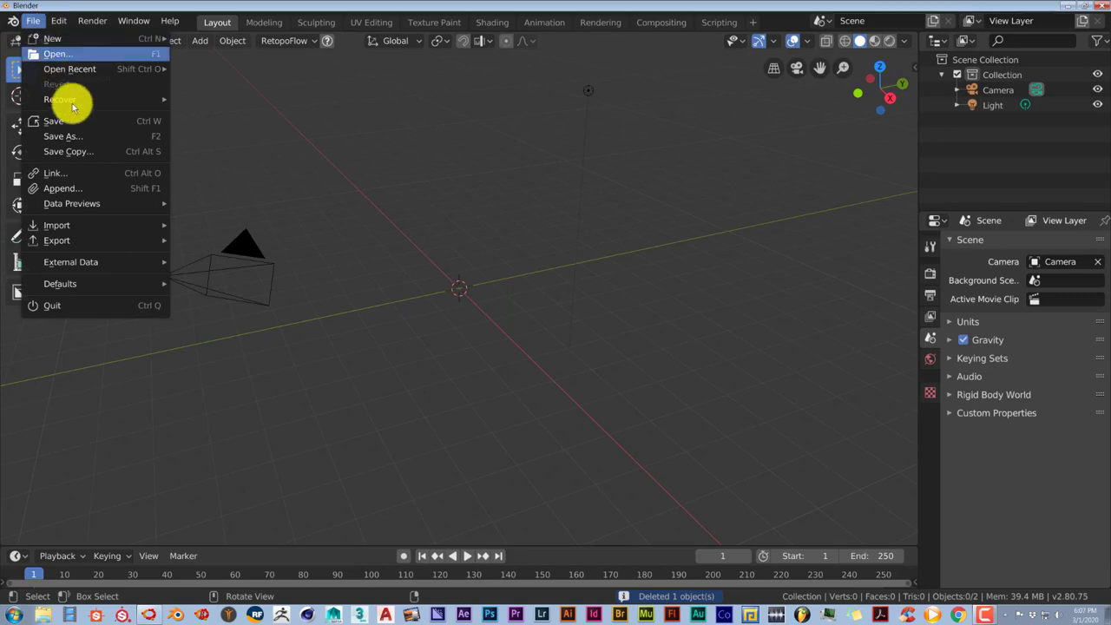
{"action": "mouse_move", "coordinate": [56, 224]}
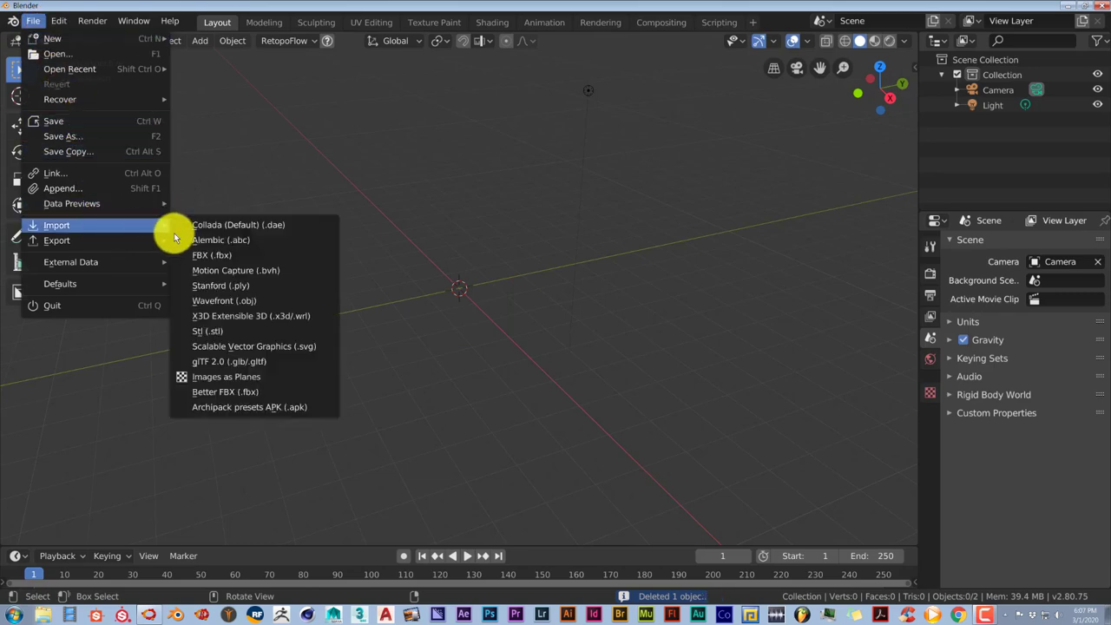
{"action": "left_click", "coordinate": [213, 300]}
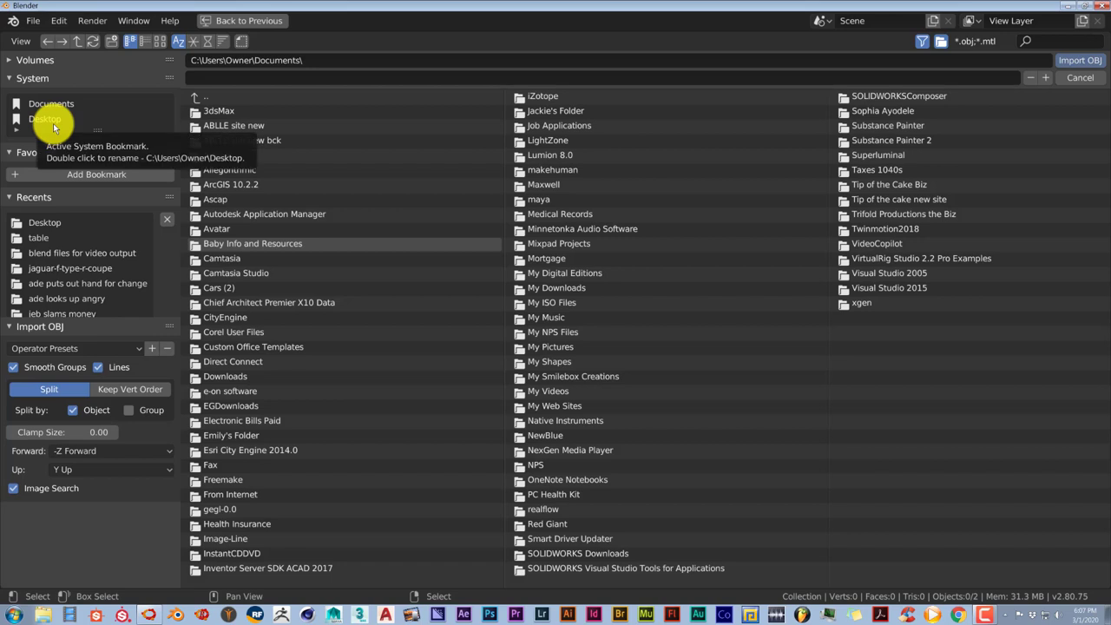
{"action": "left_click", "coordinate": [53, 124]}
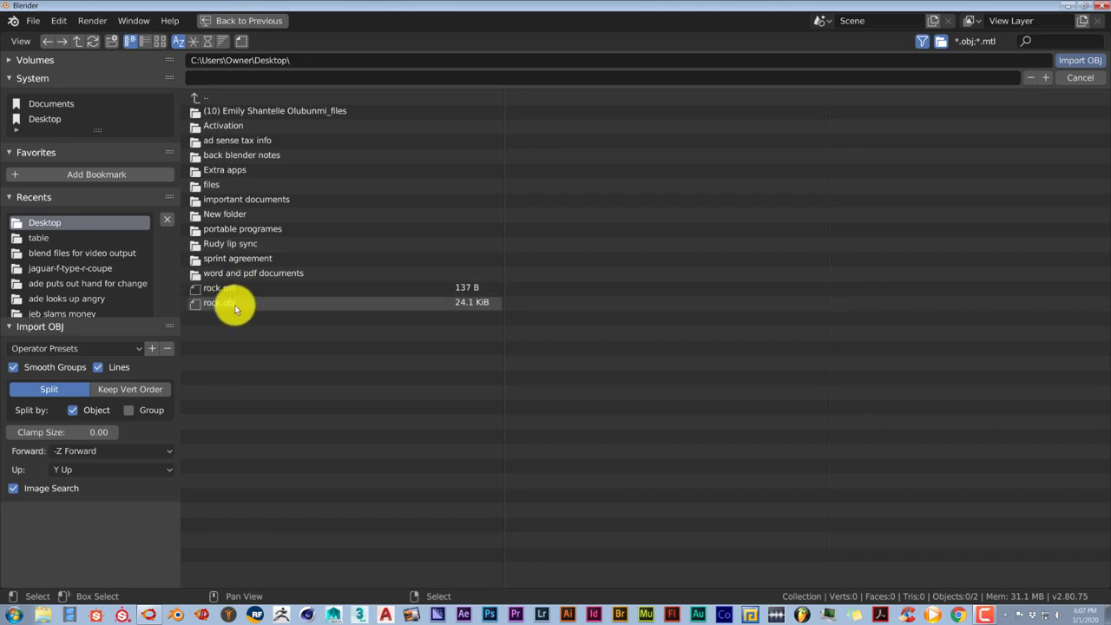
{"action": "double_click", "coordinate": [234, 304]}
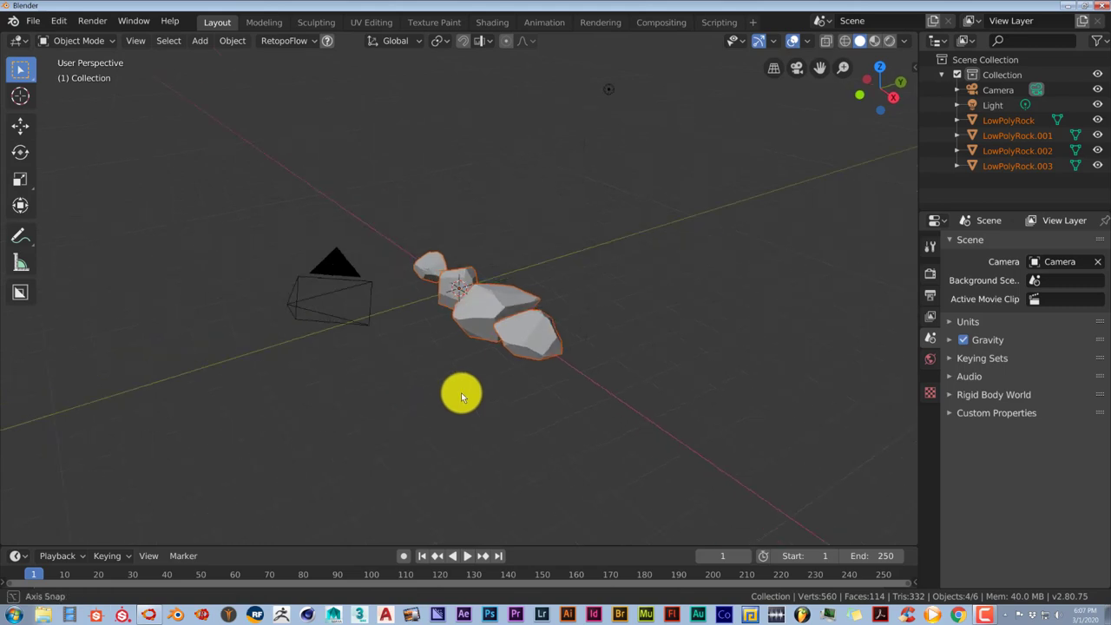
Orbit over and zoom around the four LowPolyRock meshes, returning to a front view
{"action": "mouse_move", "coordinate": [461, 392]}
{"action": "middle_mouse_down"}
{"action": "mouse_move", "coordinate": [484, 389]}
{"action": "mouse_move", "coordinate": [475, 370]}
{"action": "middle_mouse_up"}
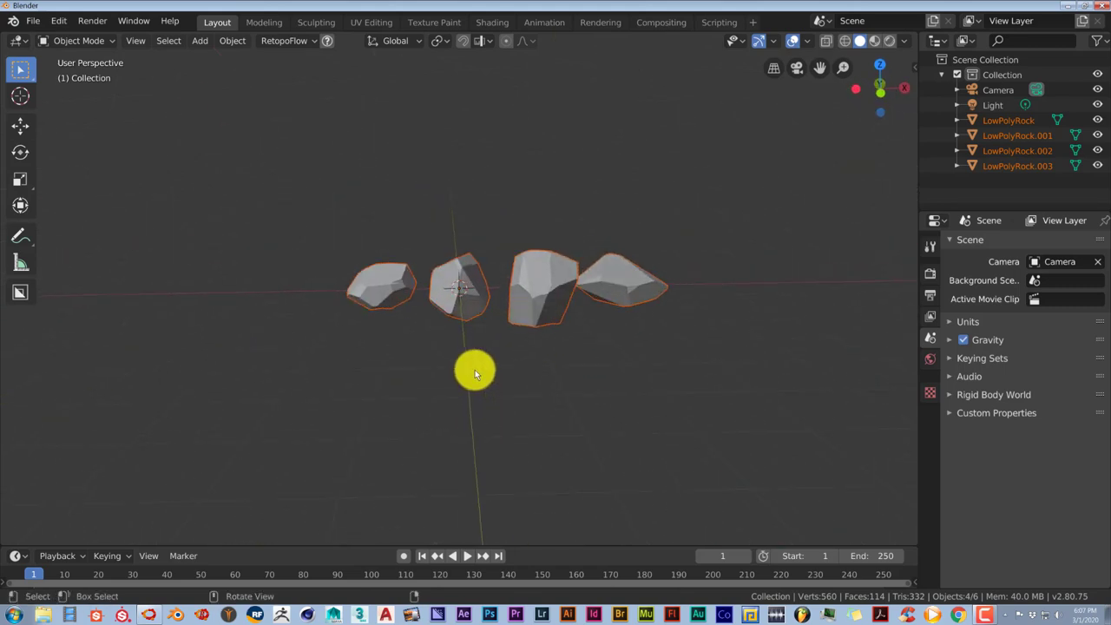
{"action": "scroll", "coordinate": [474, 370], "scroll_direction": "up", "scroll_amount": 2}
{"action": "scroll", "coordinate": [474, 370], "scroll_direction": "up", "scroll_amount": 1}
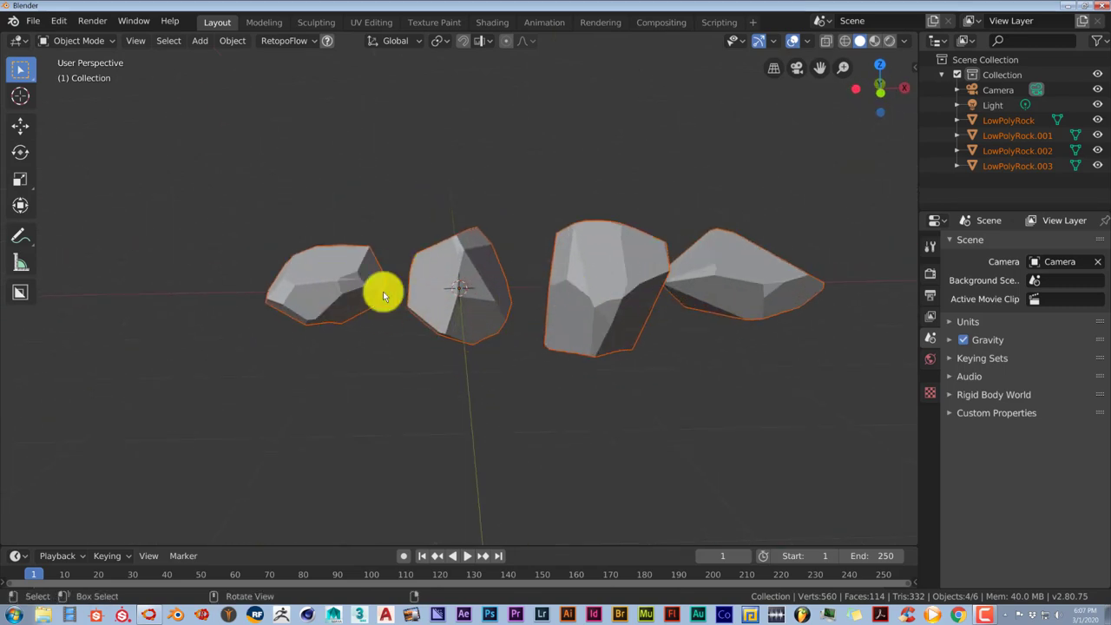
{"action": "scroll", "coordinate": [606, 301], "scroll_direction": "down", "scroll_amount": 2}
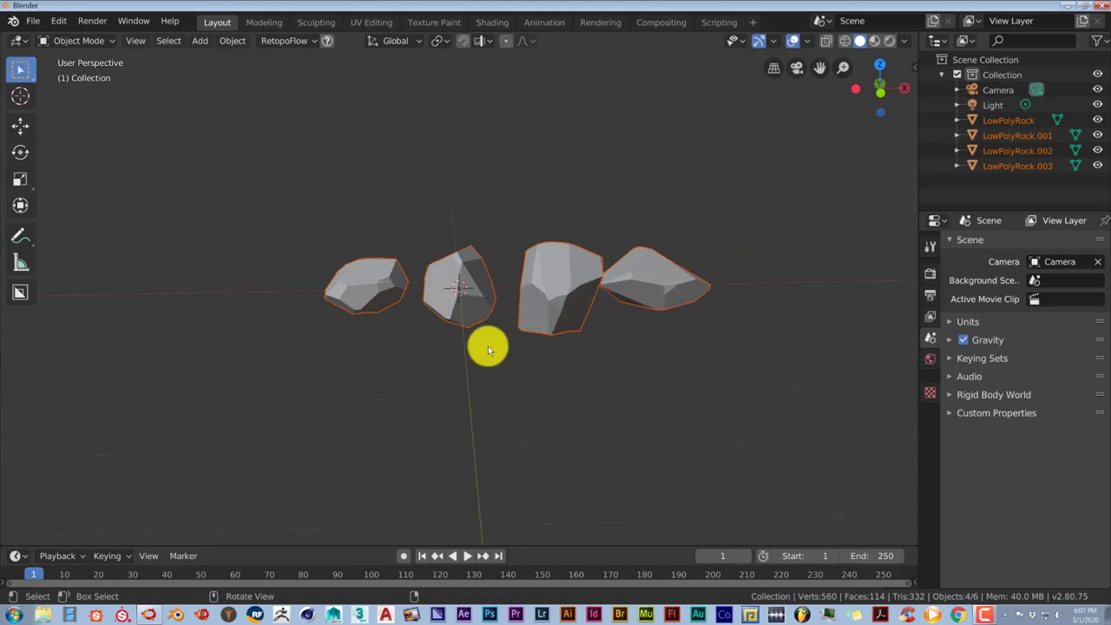
{"action": "middle_click_drag", "start_coordinate": [487, 350], "coordinate": [411, 374]}
{"action": "scroll", "coordinate": [386, 372], "scroll_direction": "up", "scroll_amount": 1}
{"action": "scroll", "coordinate": [386, 372], "scroll_direction": "up", "scroll_amount": 1}
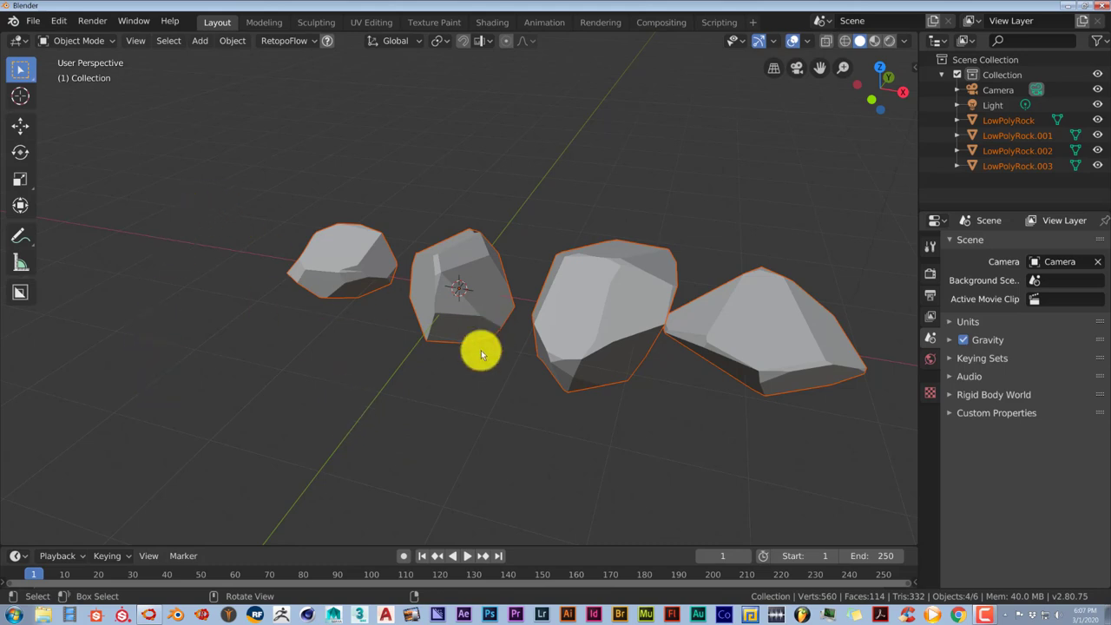
{"action": "scroll", "coordinate": [459, 356], "scroll_direction": "down", "scroll_amount": 2}
{"action": "middle_click_drag", "start_coordinate": [459, 355], "coordinate": [483, 348]}
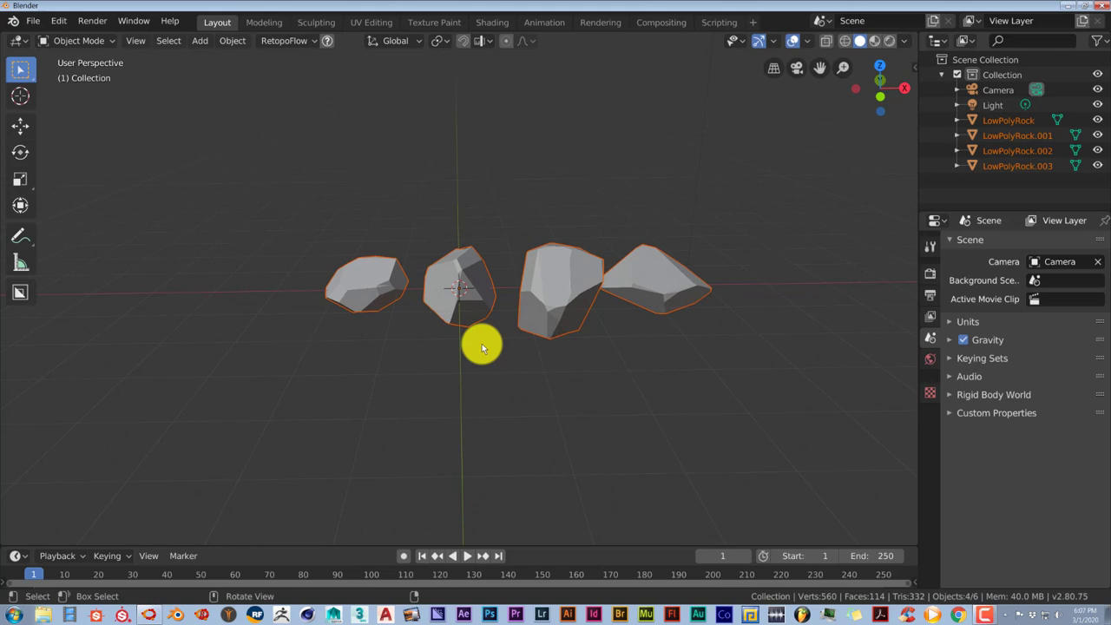